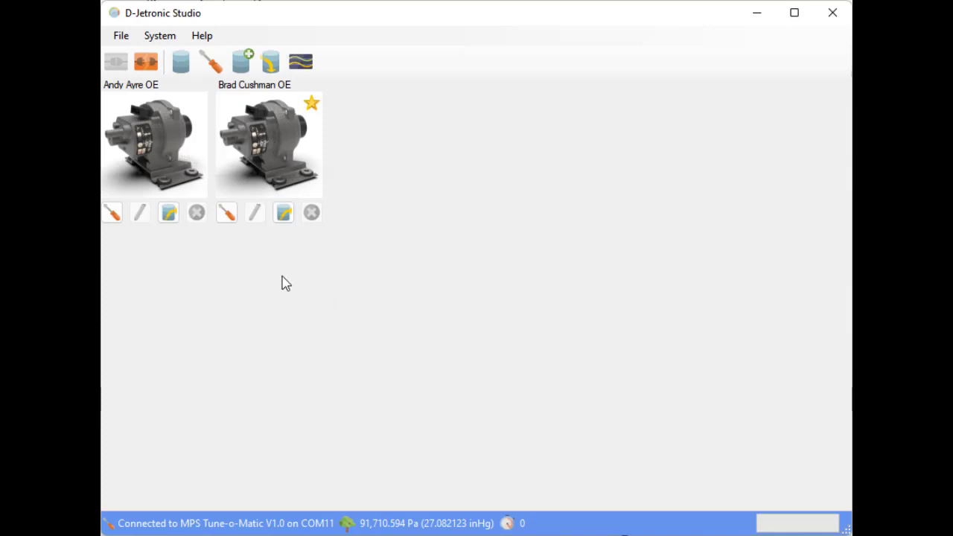
- Add an MPS named 'Before Tuning', described 'Spare MPS', with None or Unknown calibration
mouse_move(138, 149)
mouse_move(281, 149)
mouse_move(313, 109)
left_click(241, 69)
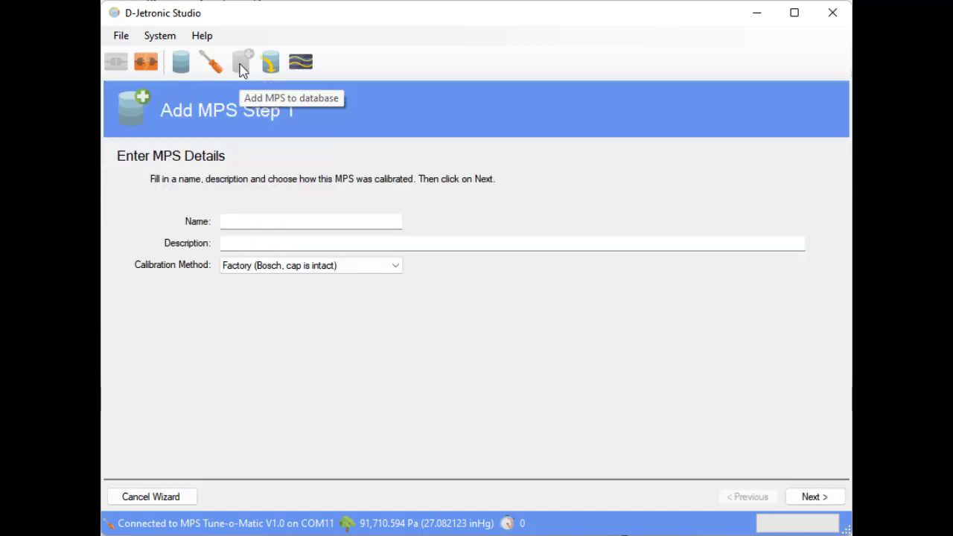
left_click(374, 217)
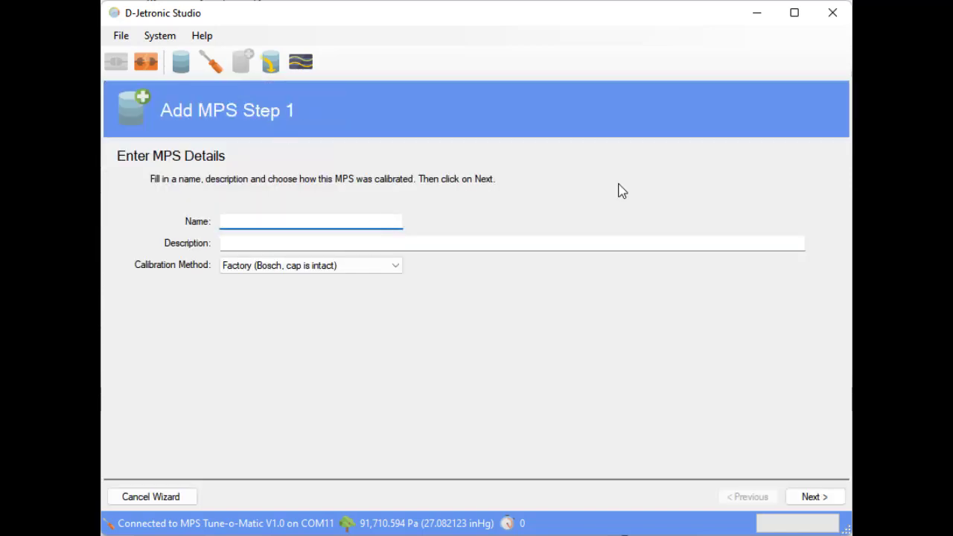
type("Before Tuning")
left_click(549, 241)
type("Spare MPS")
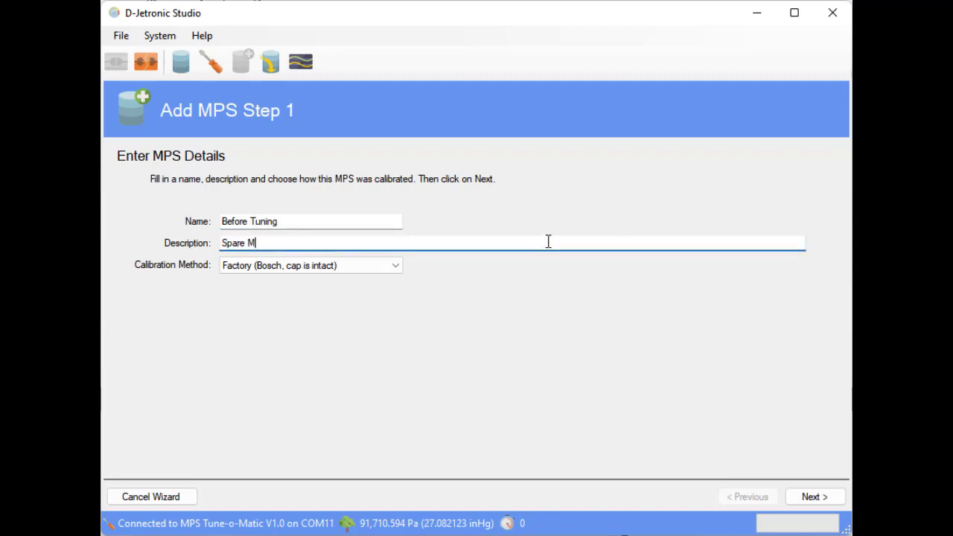
left_click(336, 266)
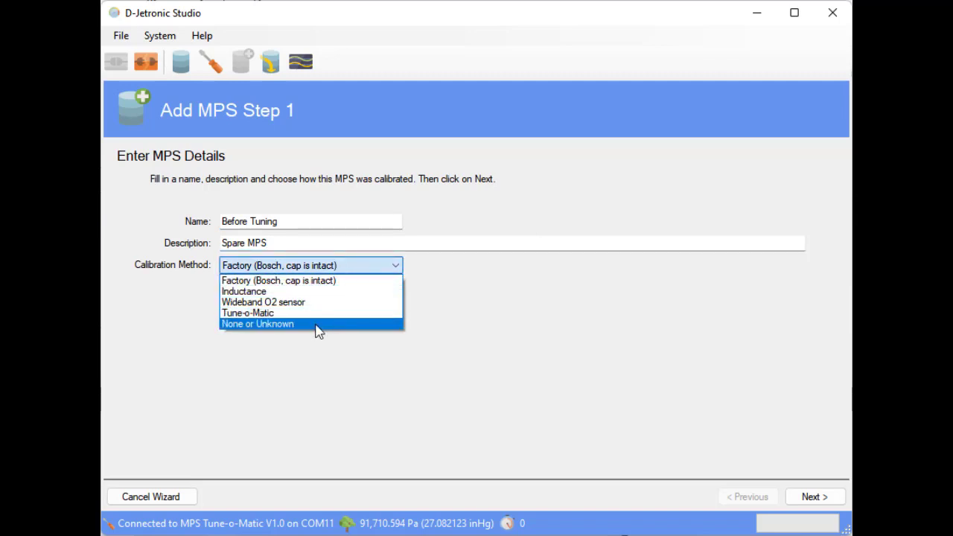
left_click(316, 326)
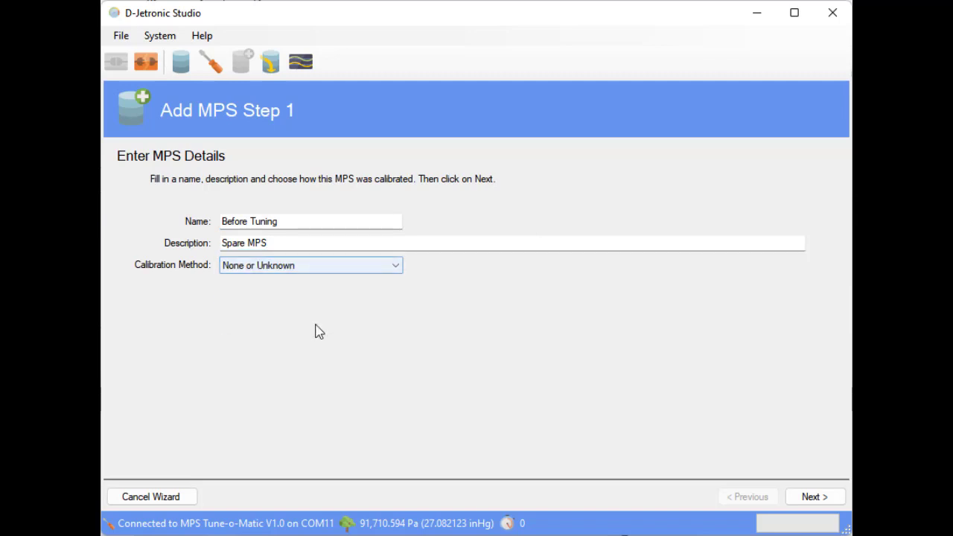
left_click(816, 500)
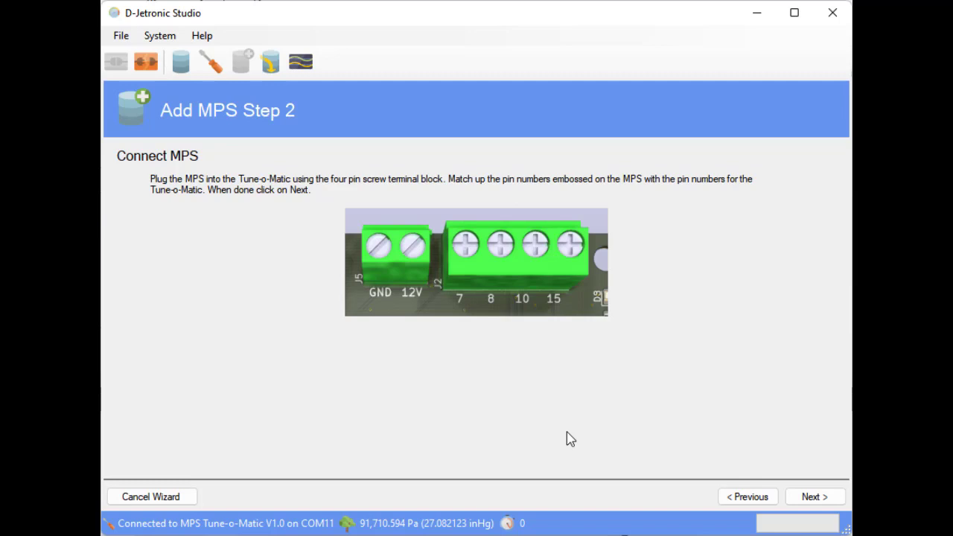
- Advance past the wiring and vacuum-pump instructions to Step 4, Set Vacuum
left_click(819, 503)
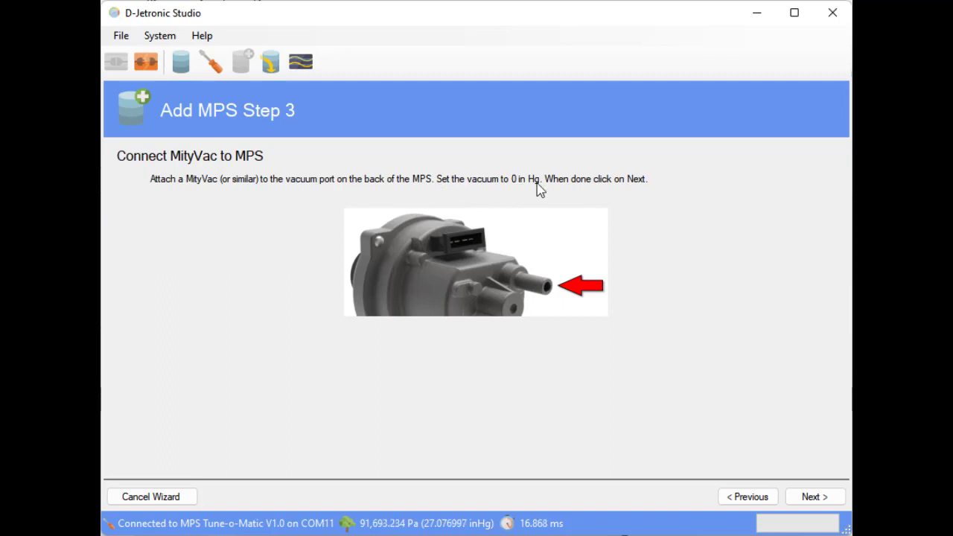
left_click(812, 496)
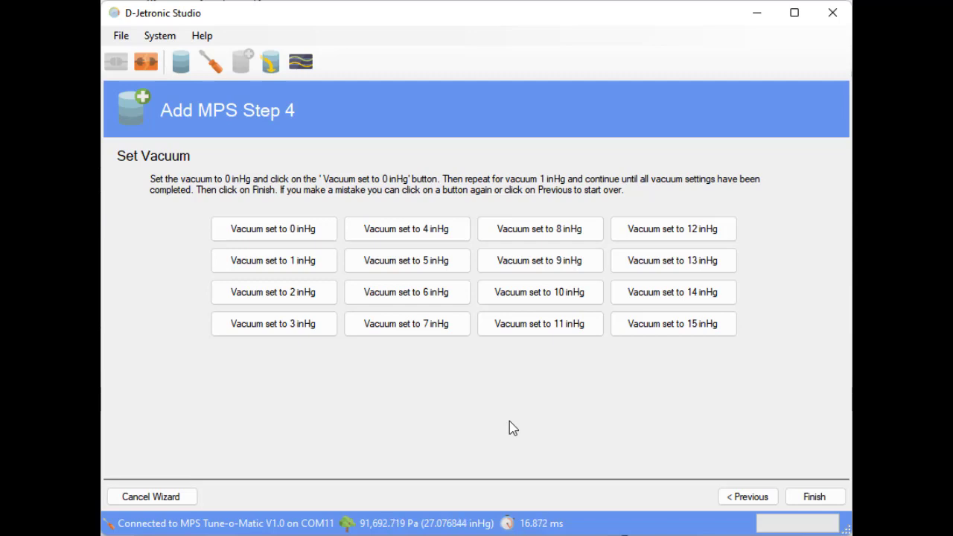
- Record the MPS readings at vacuum levels 0 through 7 inHg
left_click(277, 231)
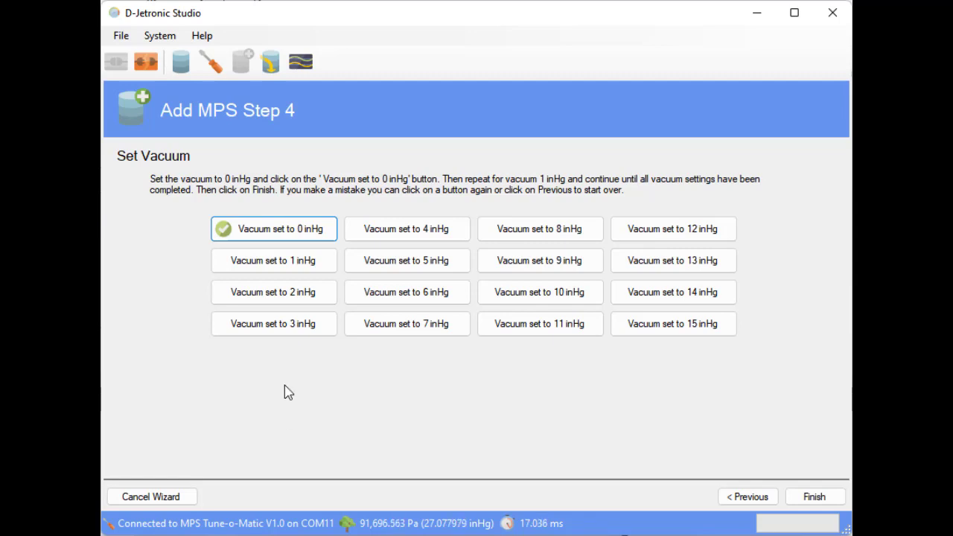
left_click(293, 260)
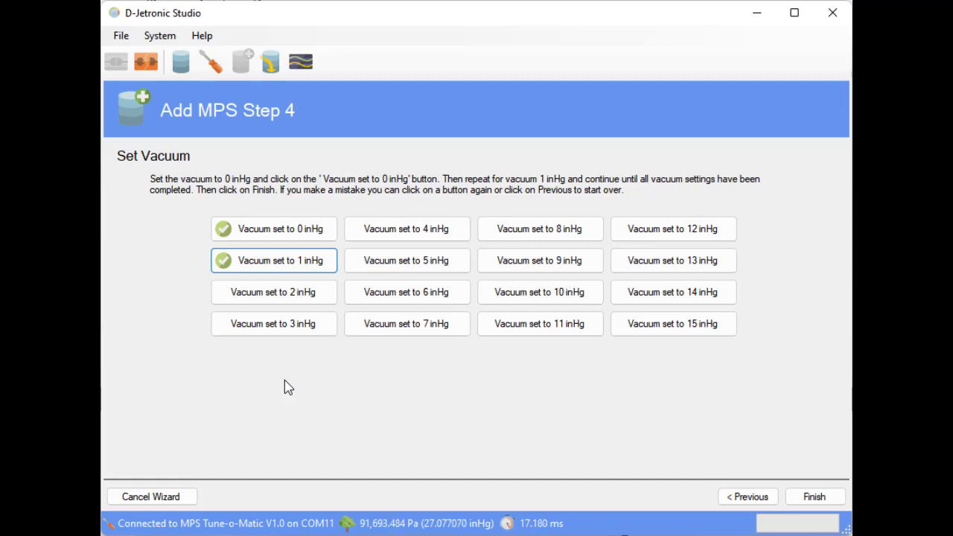
left_click(292, 297)
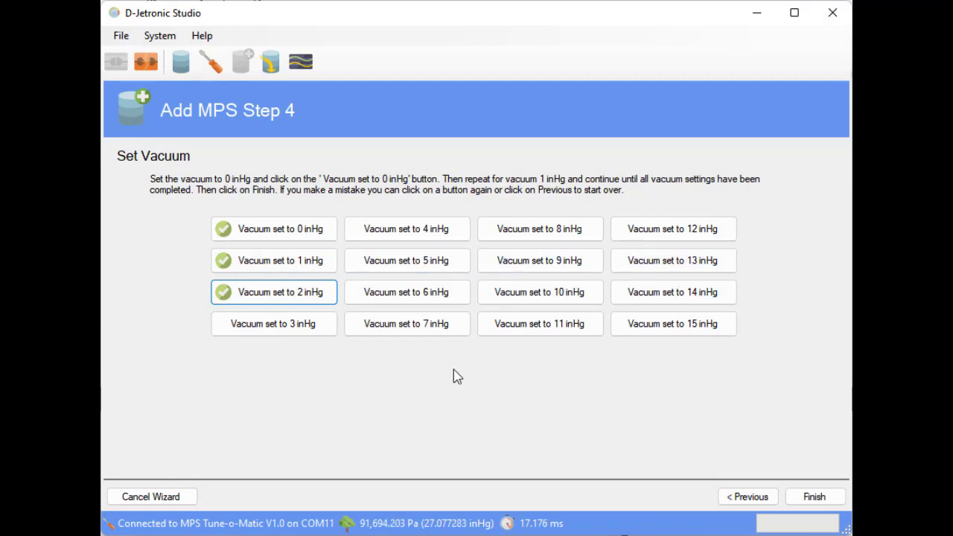
left_click(329, 329)
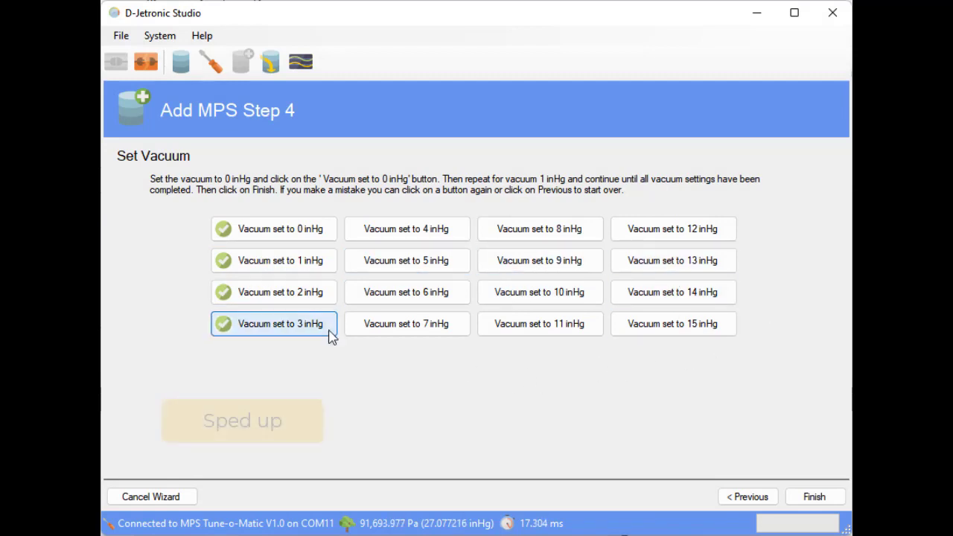
left_click(432, 231)
left_click(437, 261)
left_click(437, 292)
left_click(436, 324)
- Record readings at 8 through 15 inHg and save the 'Before Tuning' profile
left_click(533, 242)
left_click(543, 261)
left_click(540, 292)
left_click(549, 325)
left_click(658, 229)
left_click(658, 267)
left_click(660, 294)
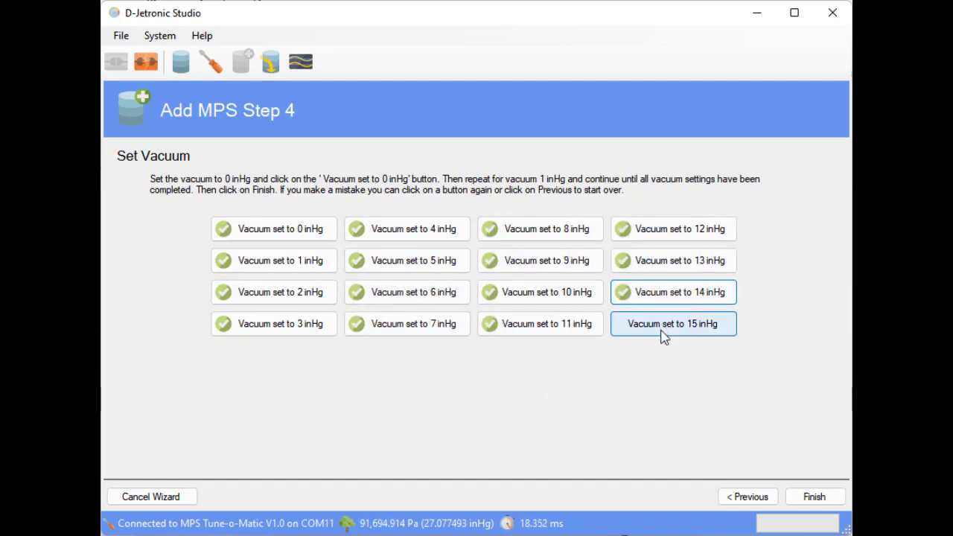
left_click(663, 328)
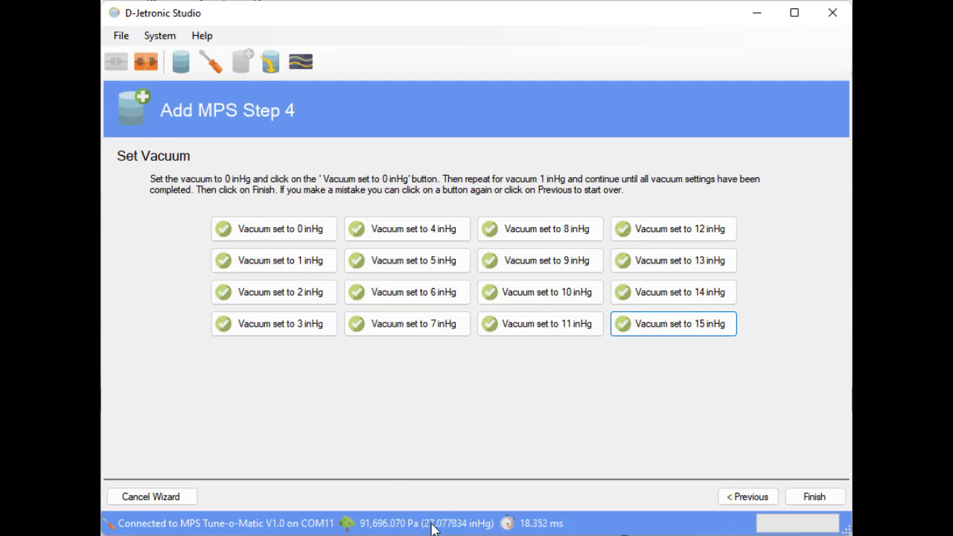
left_click(821, 501)
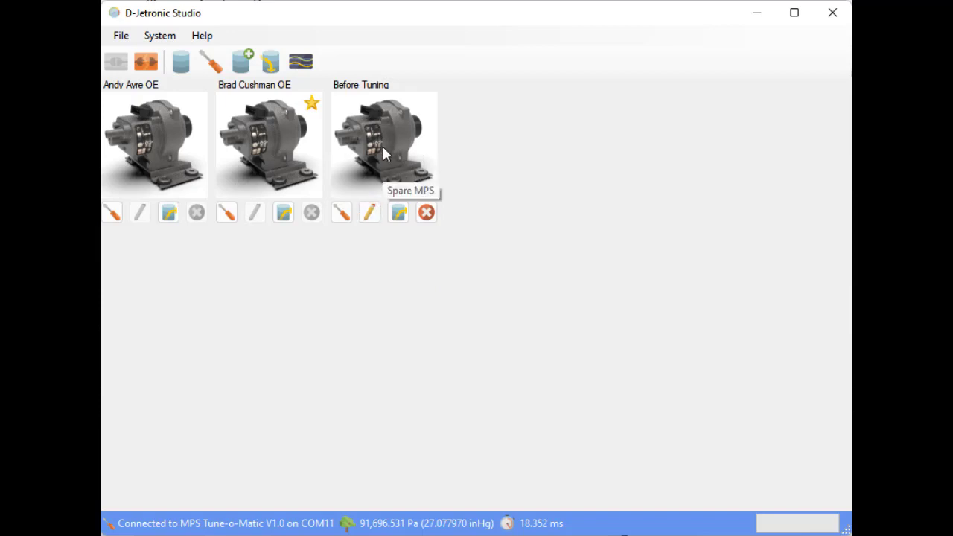
left_click(301, 65)
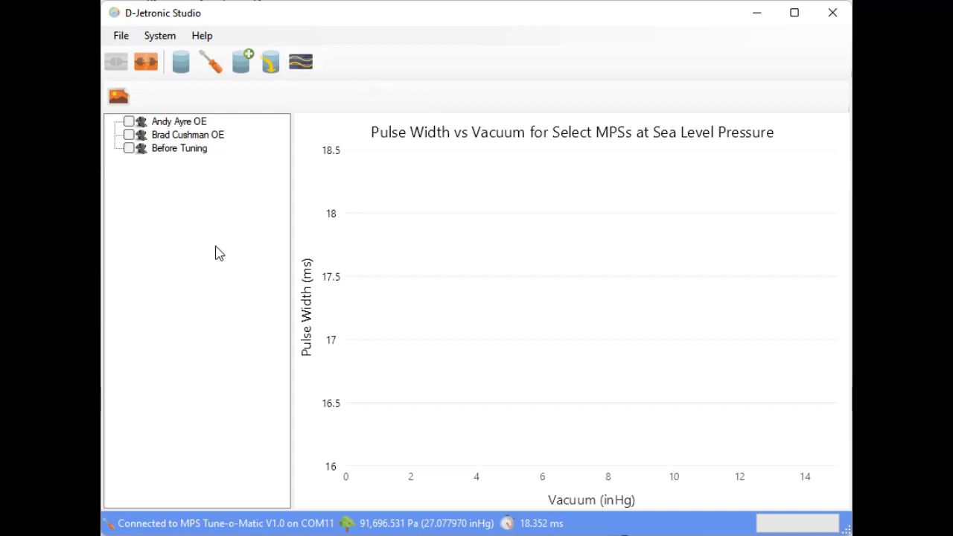
left_click(129, 122)
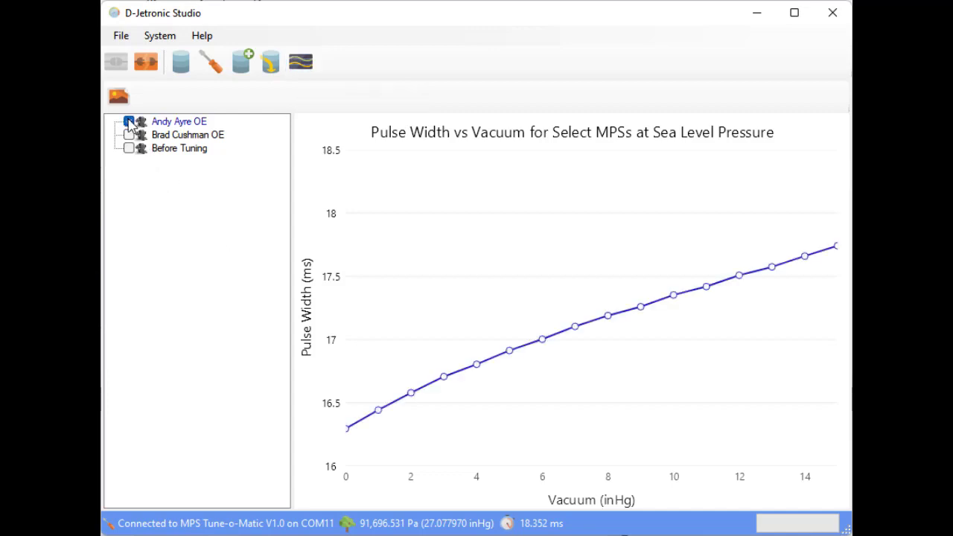
mouse_move(397, 405)
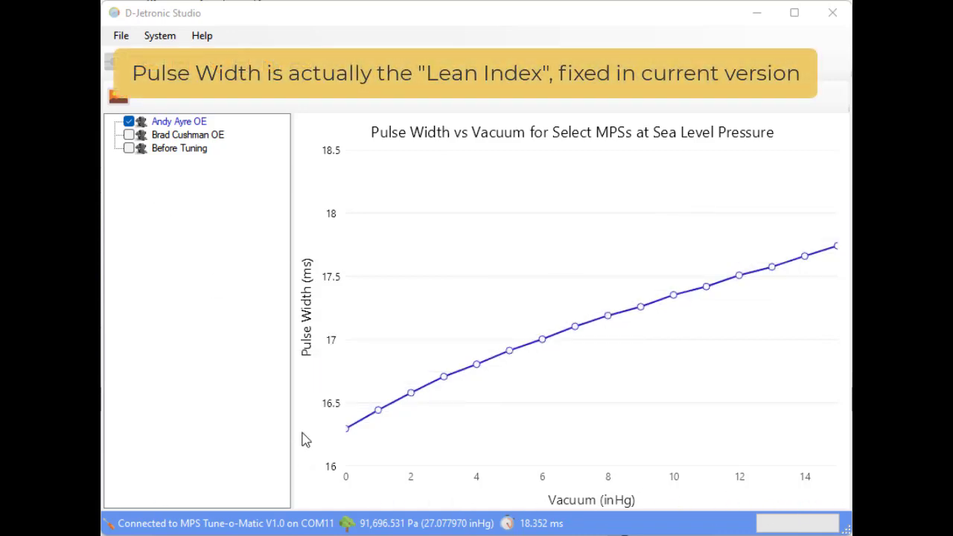
left_click(128, 135)
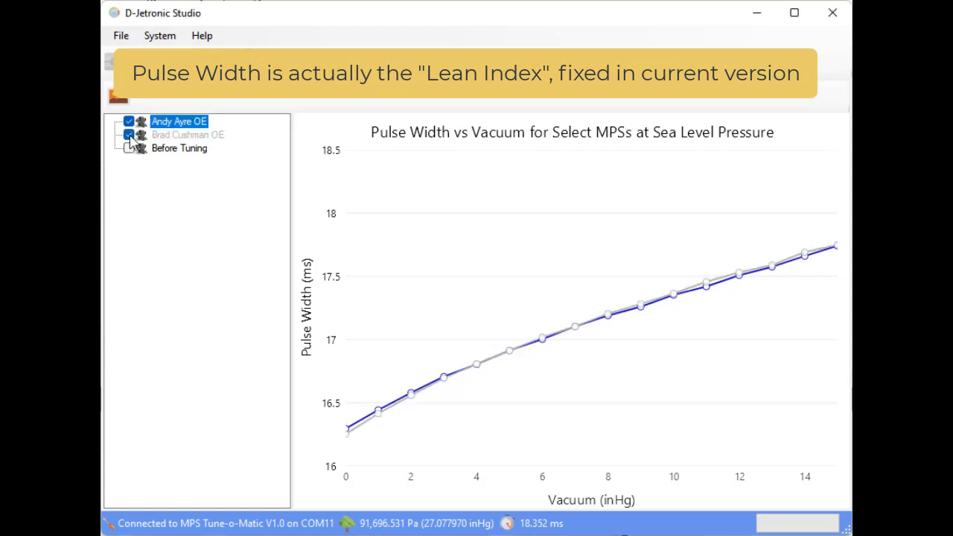
left_click(129, 135)
left_click(129, 149)
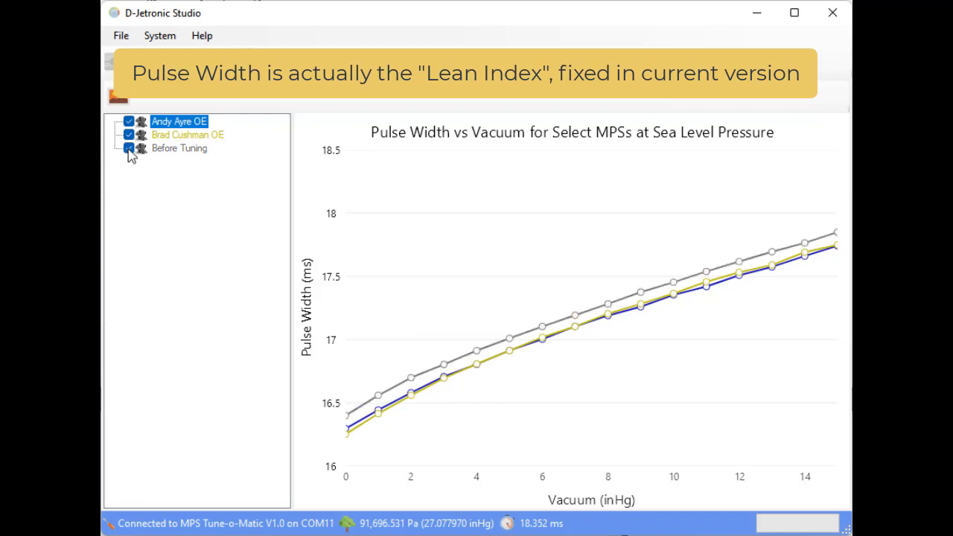
mouse_move(374, 455)
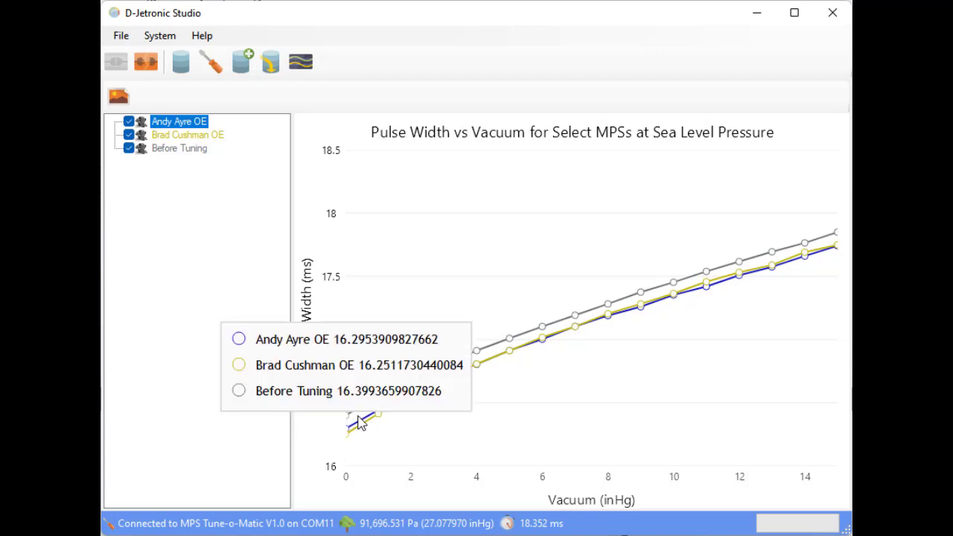
mouse_move(377, 420)
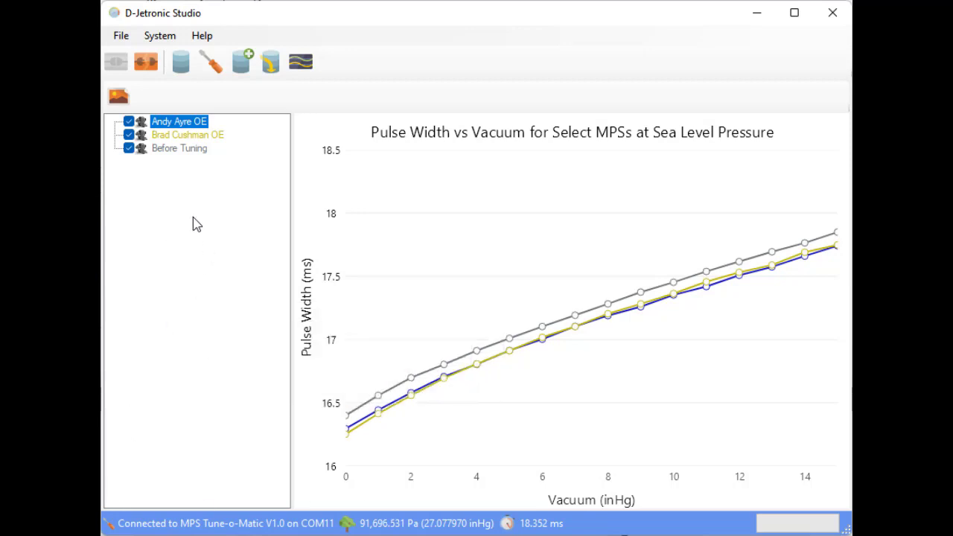
- Return to the database view showing the three saved MPS profiles
left_click(192, 66)
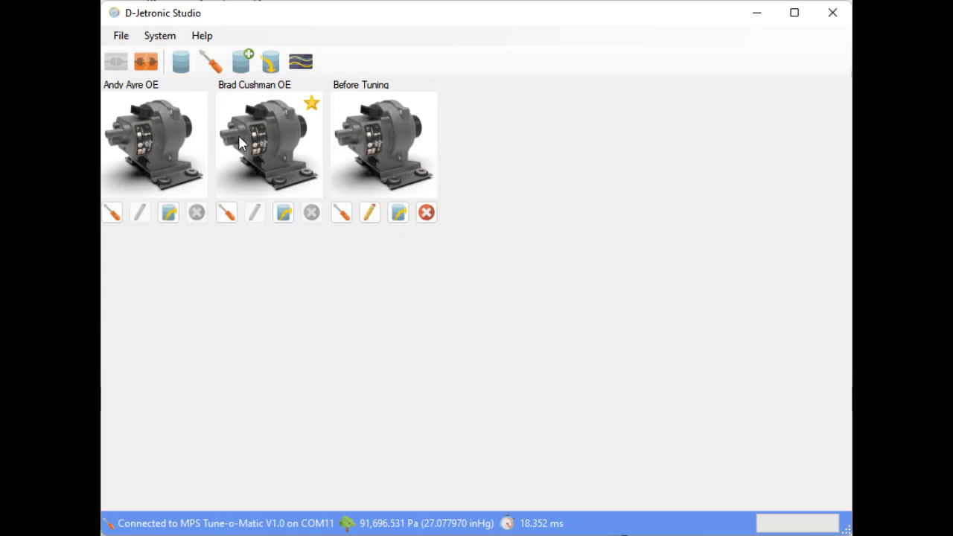
mouse_move(134, 110)
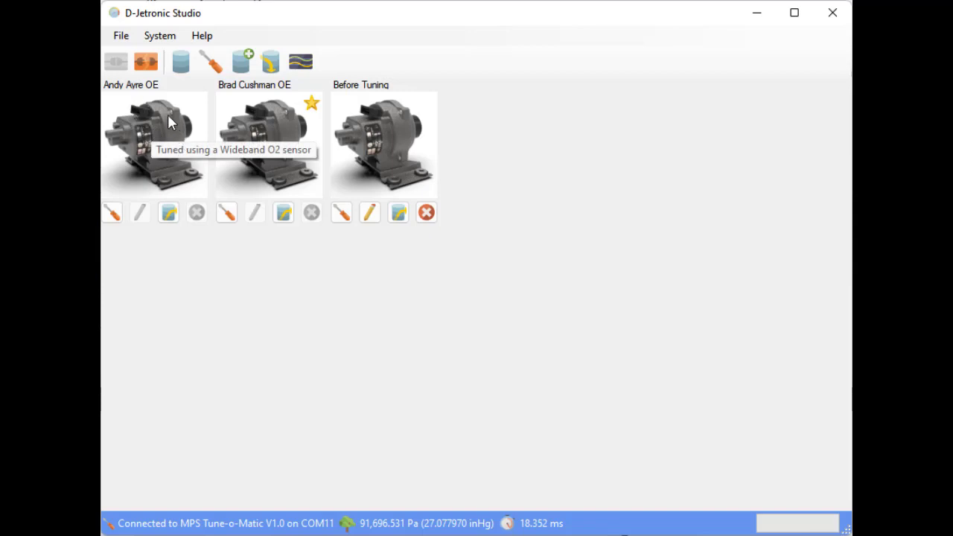
left_click(112, 215)
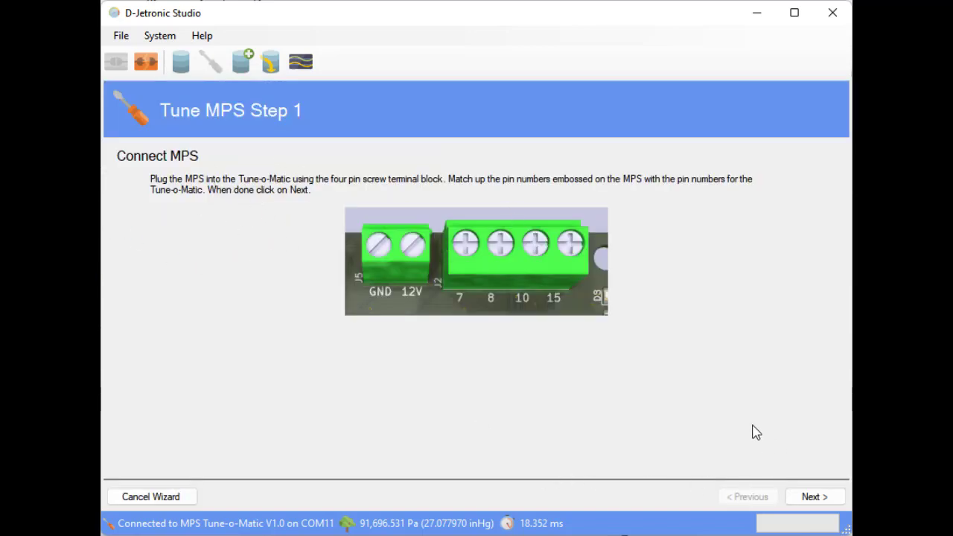
left_click(815, 497)
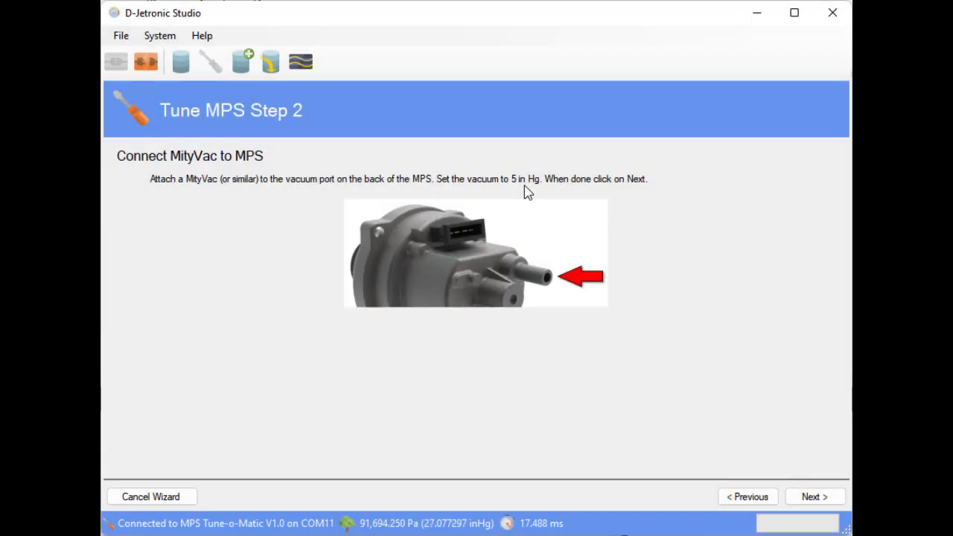
left_click(802, 496)
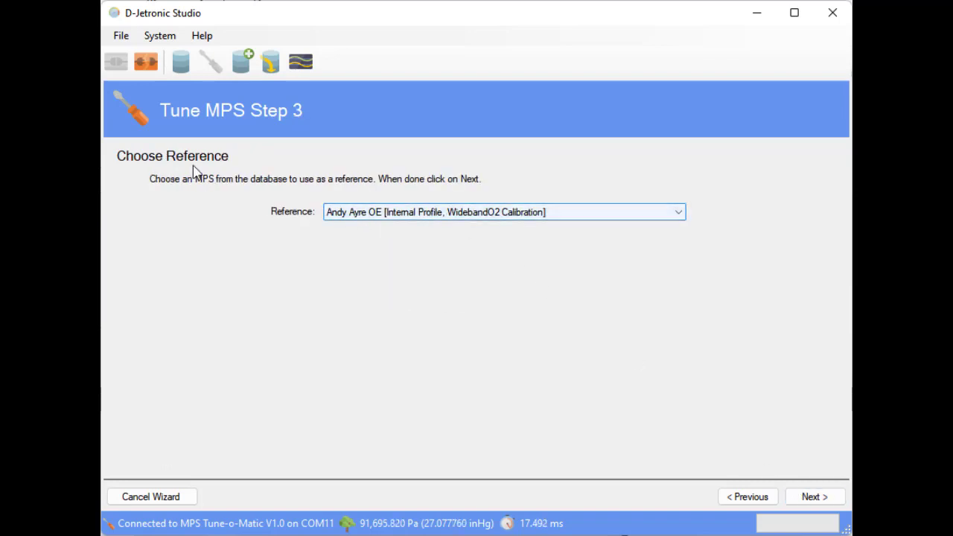
left_click(409, 217)
left_click(365, 218)
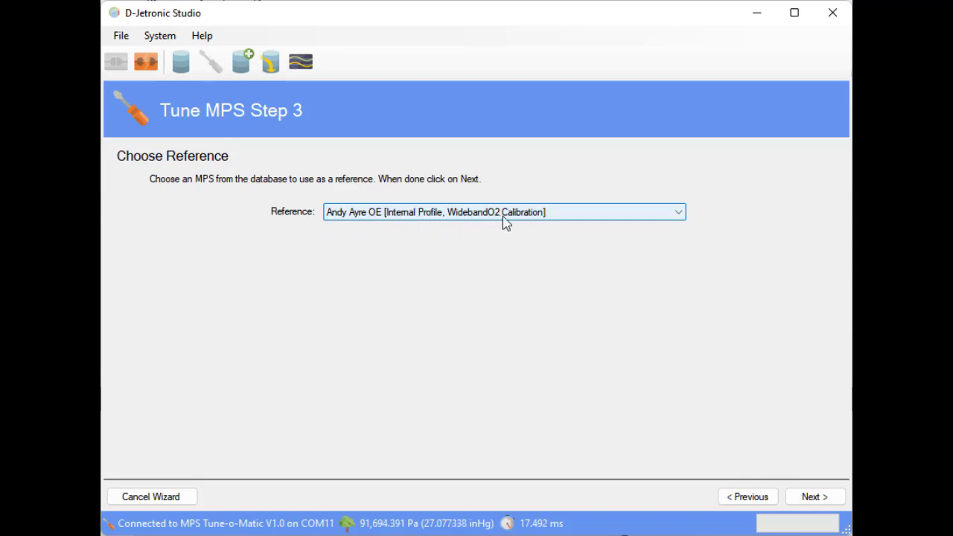
- Tune the MPS on the live gauge to about 17.4 ms and finish the session
left_click(814, 497)
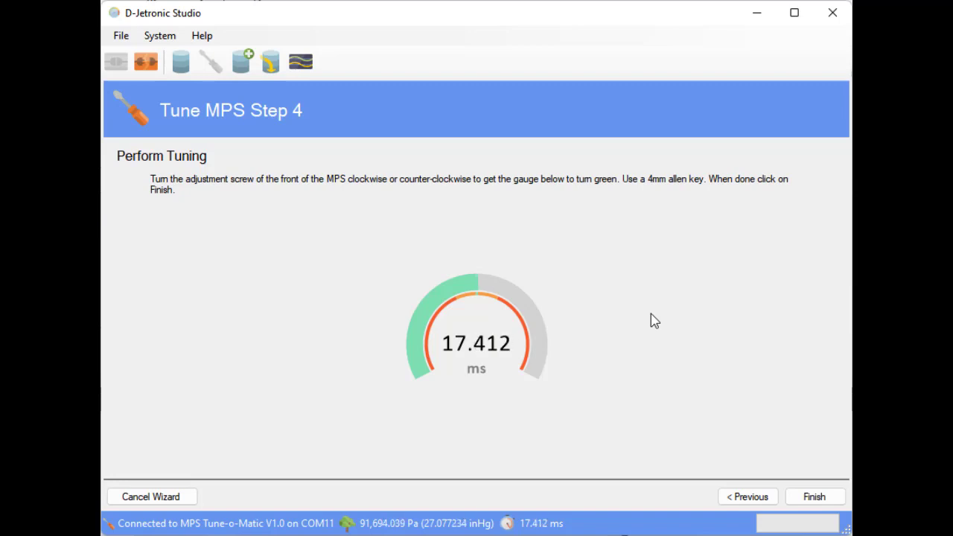
left_click(813, 498)
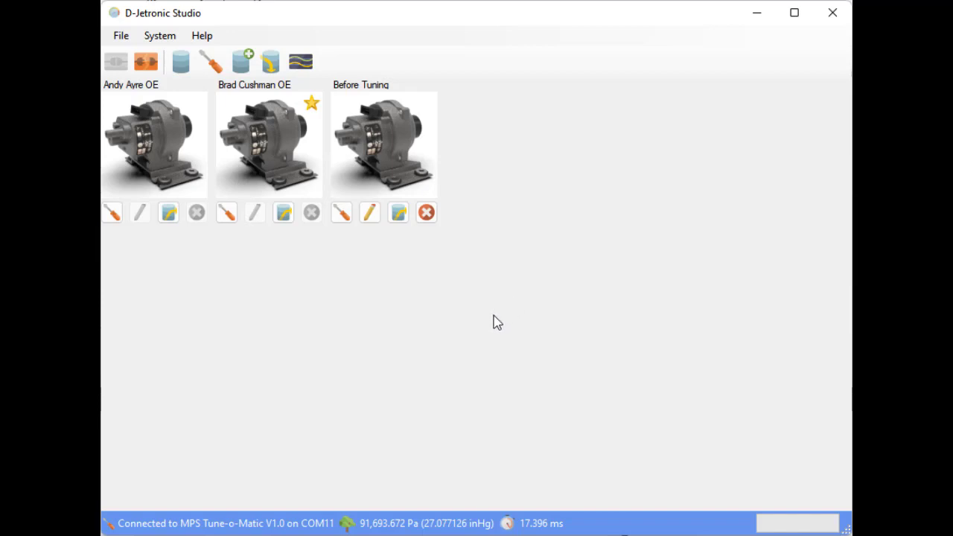
- Add an MPS named 'After Tuning' with Tune-o-Matic as its calibration method
left_click(241, 65)
left_click_drag(349, 220, 212, 224)
type("After Tuning")
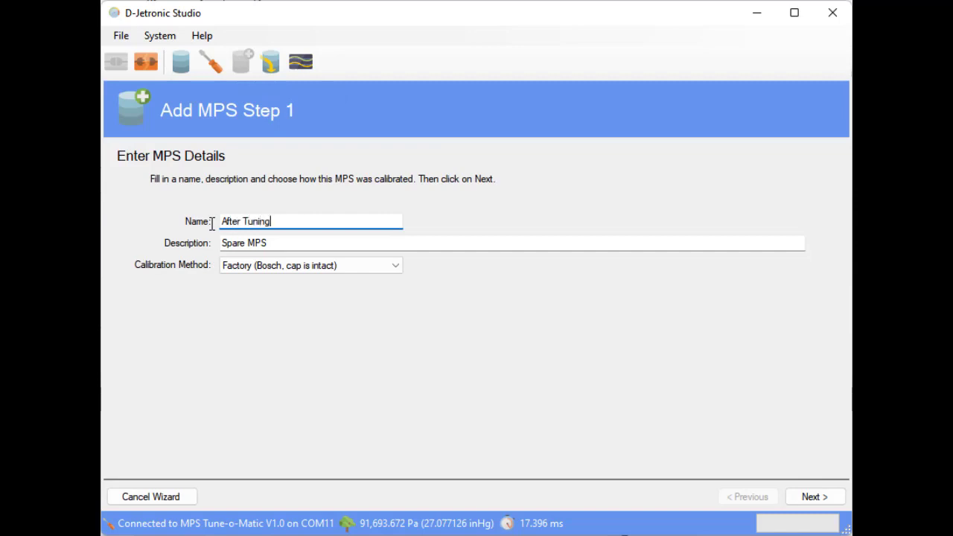
left_click(345, 268)
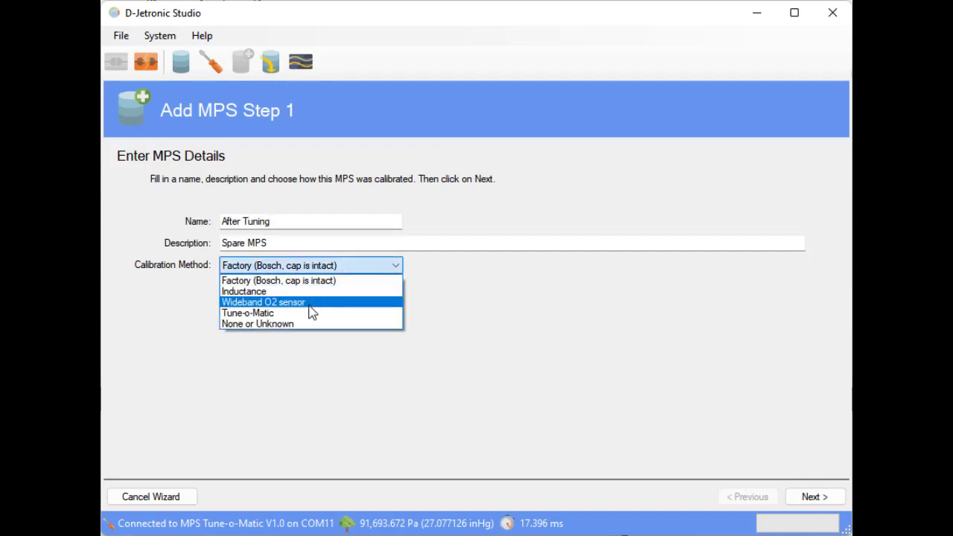
left_click(301, 313)
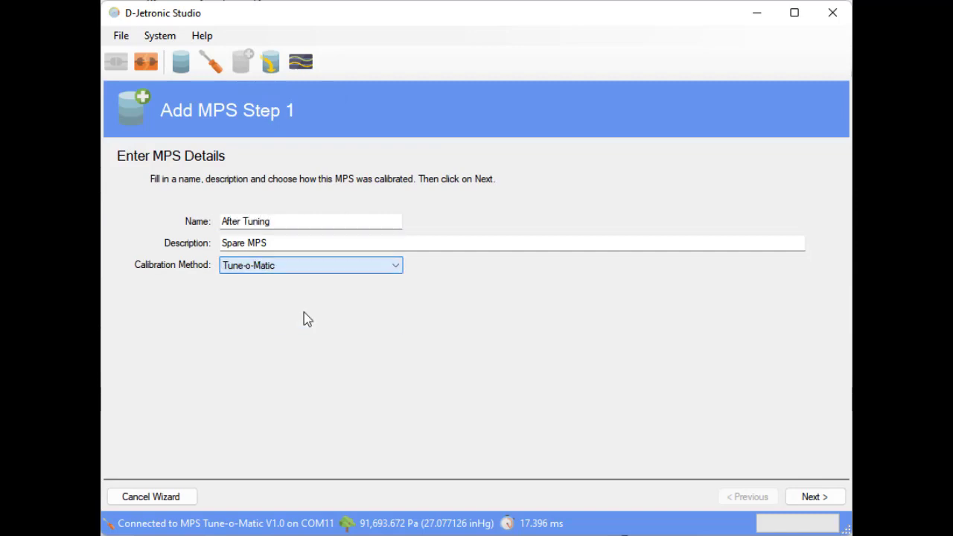
left_click(814, 497)
- Reach the vacuum step and record readings at 0 through 7 inHg
left_click(815, 497)
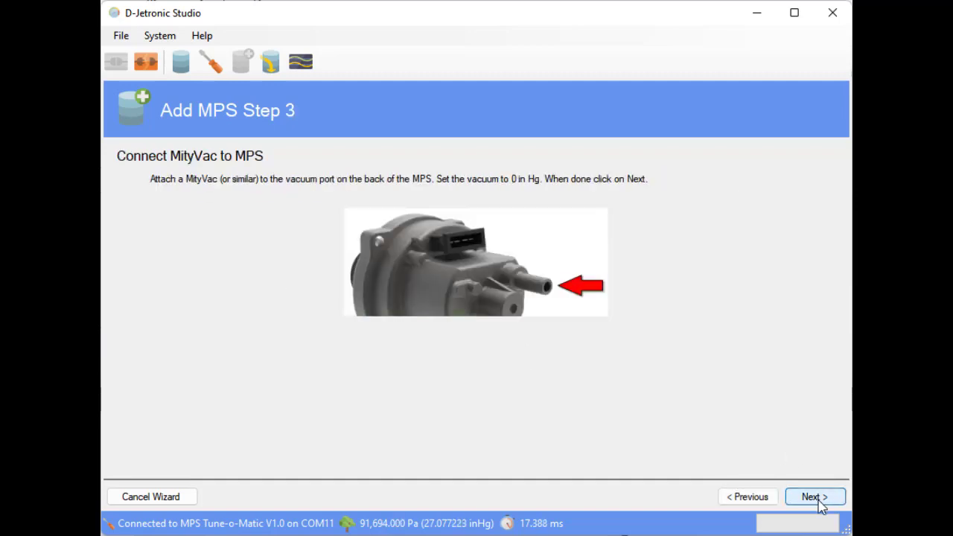
left_click(814, 497)
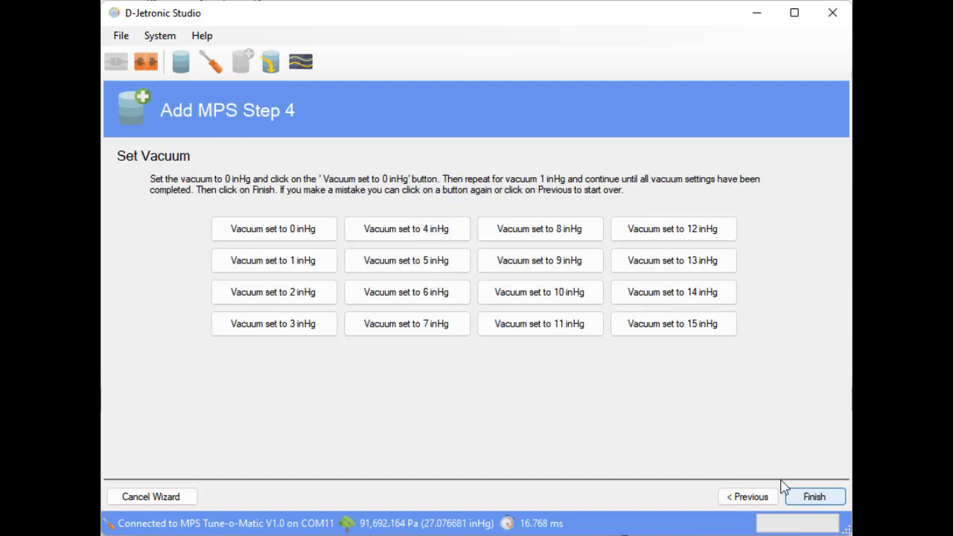
left_click(259, 227)
left_click(273, 260)
left_click(273, 292)
left_click(274, 324)
left_click(407, 229)
left_click(407, 261)
left_click(417, 294)
left_click(406, 324)
- Record the remaining readings at 8 through 15 inHg
left_click(537, 232)
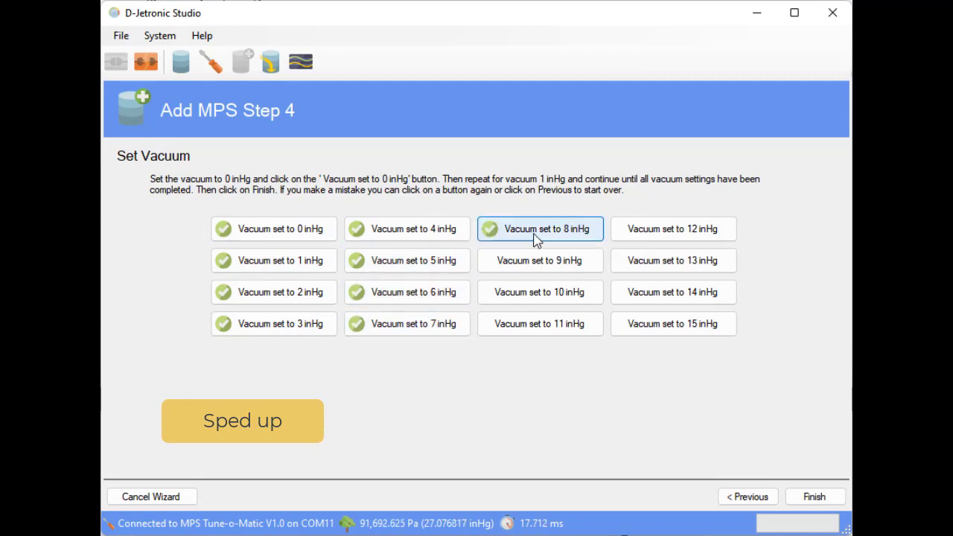
left_click(539, 262)
left_click(542, 293)
left_click(541, 326)
left_click(673, 230)
left_click(660, 264)
left_click(662, 294)
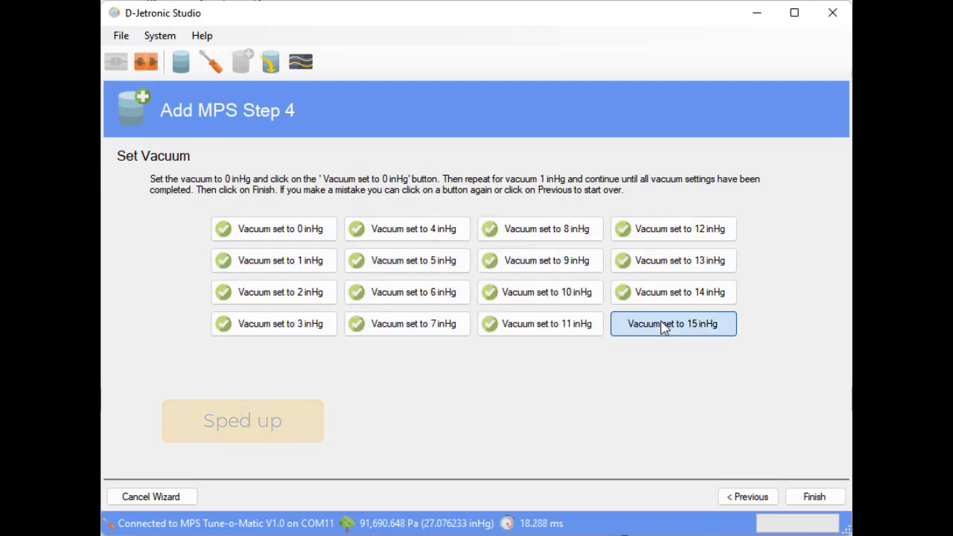
left_click(663, 327)
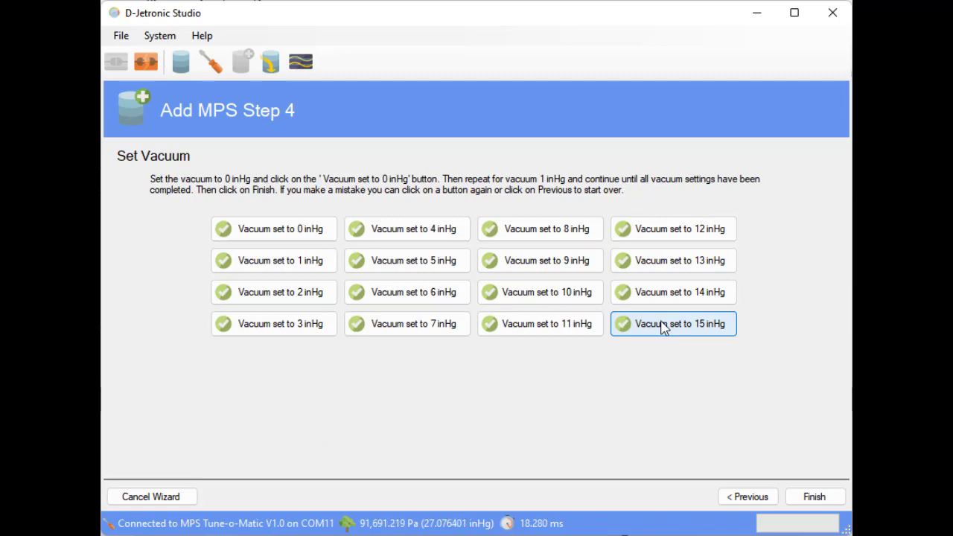
left_click(814, 499)
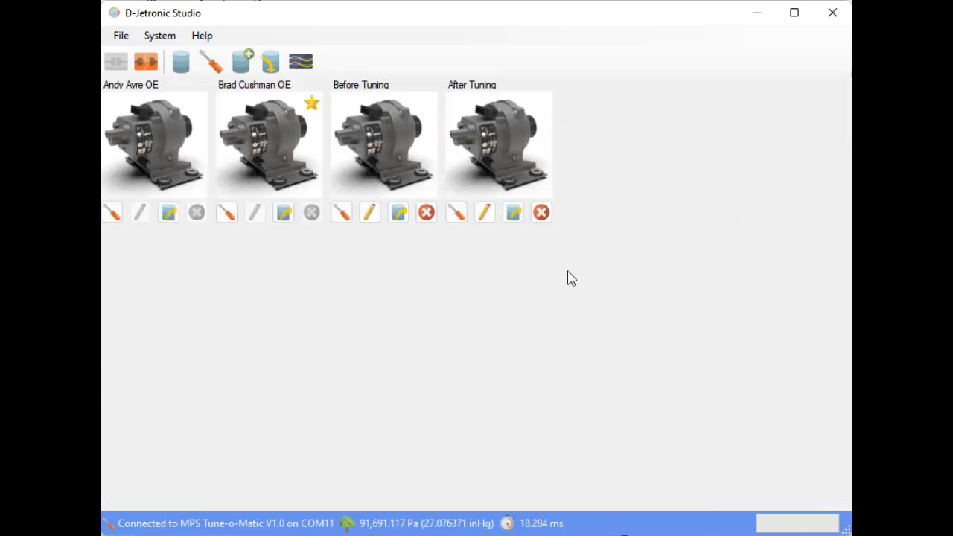
left_click(304, 66)
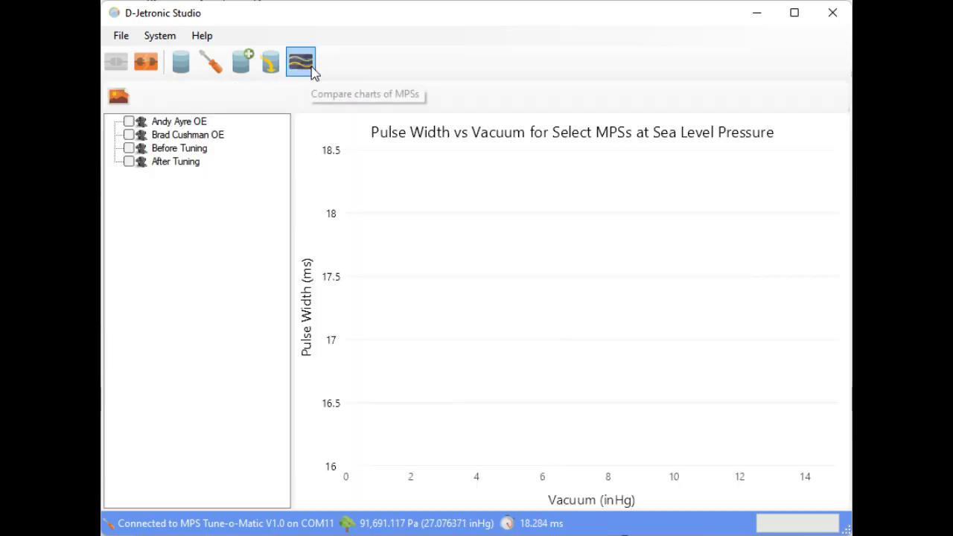
left_click(135, 125)
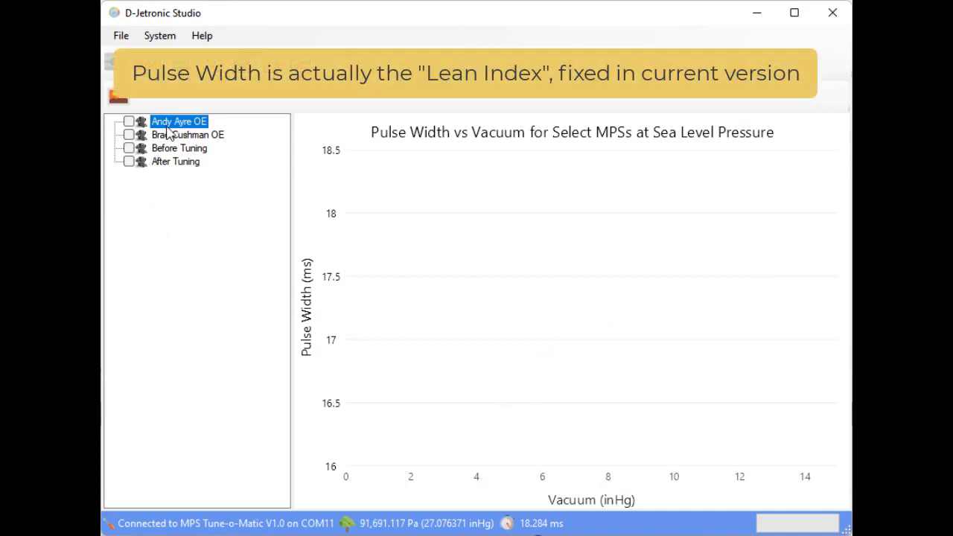
left_click(129, 122)
left_click(129, 122)
left_click(129, 122)
left_click(129, 122)
left_click(128, 122)
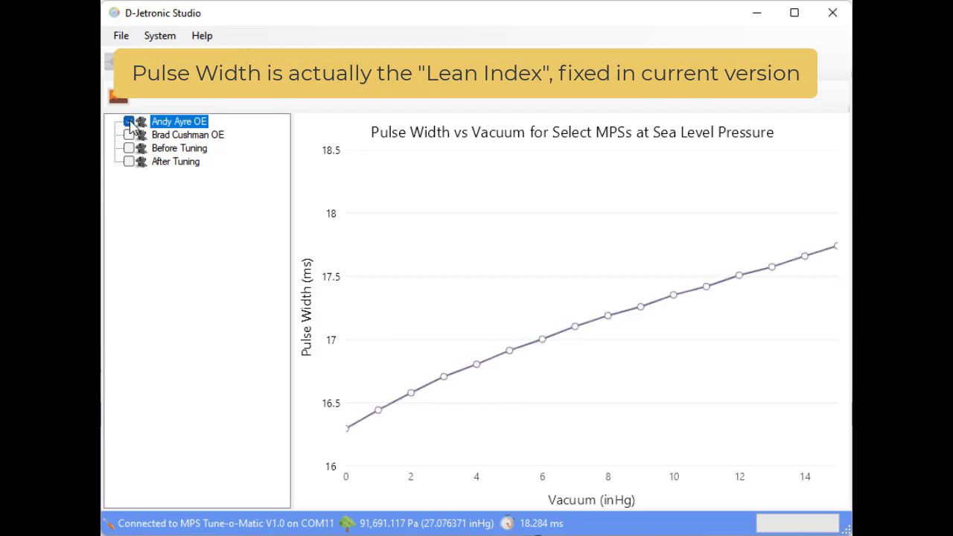
left_click(129, 162)
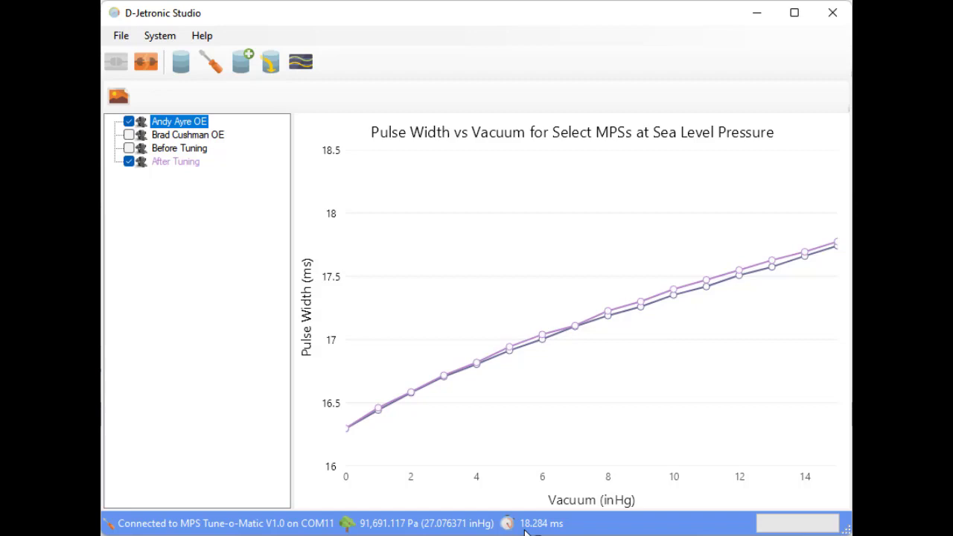
mouse_move(560, 479)
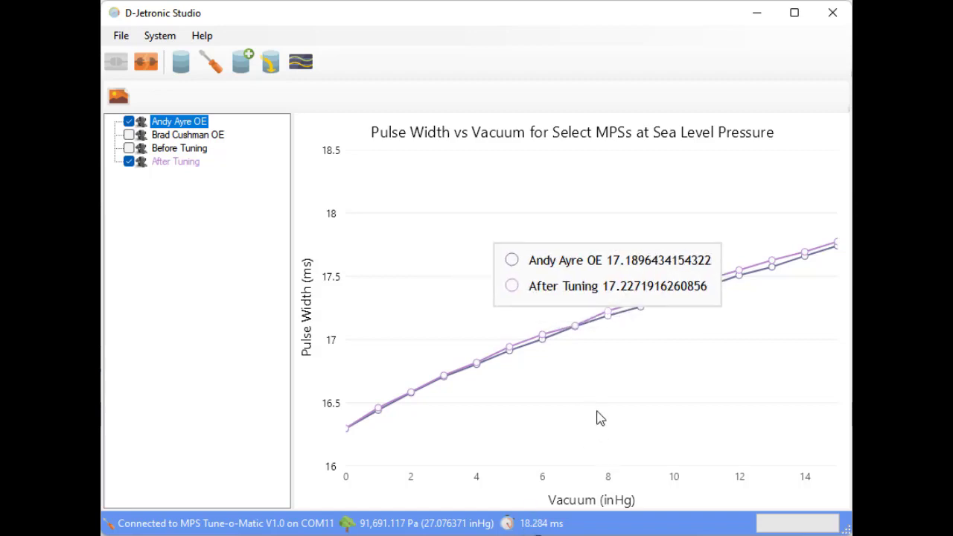